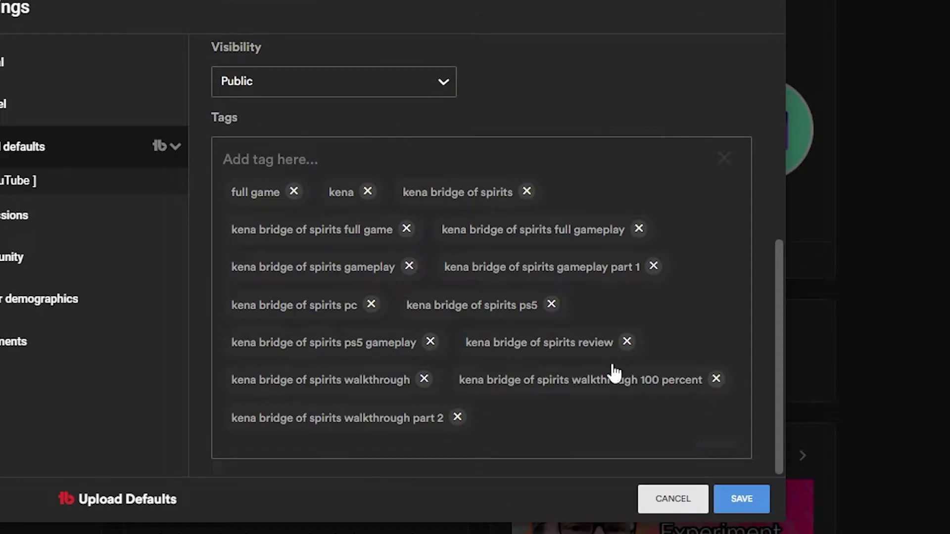
Delete the 'kena bridge of spirits gameplay part 1' chip from the default tags
click(651, 265)
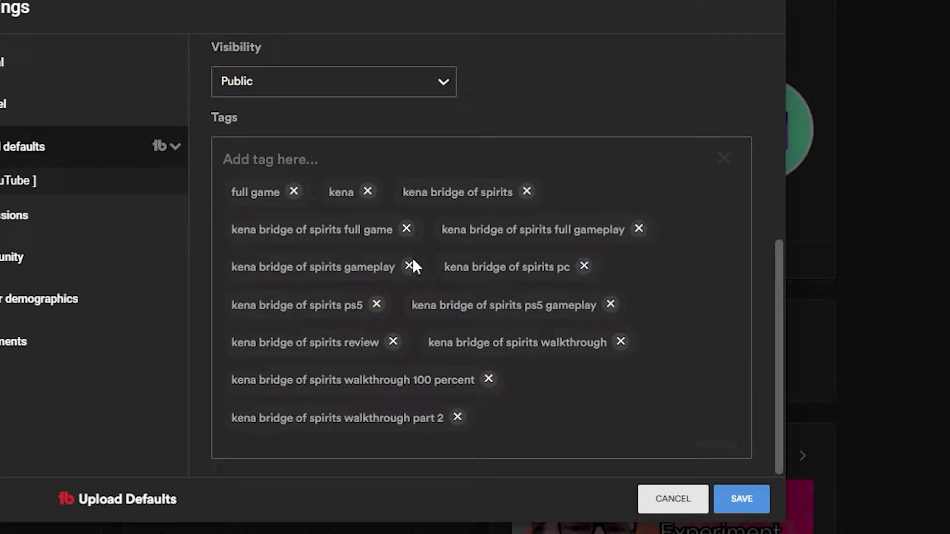
scroll(403, 325, up, 3)
scroll(358, 333, down, 3)
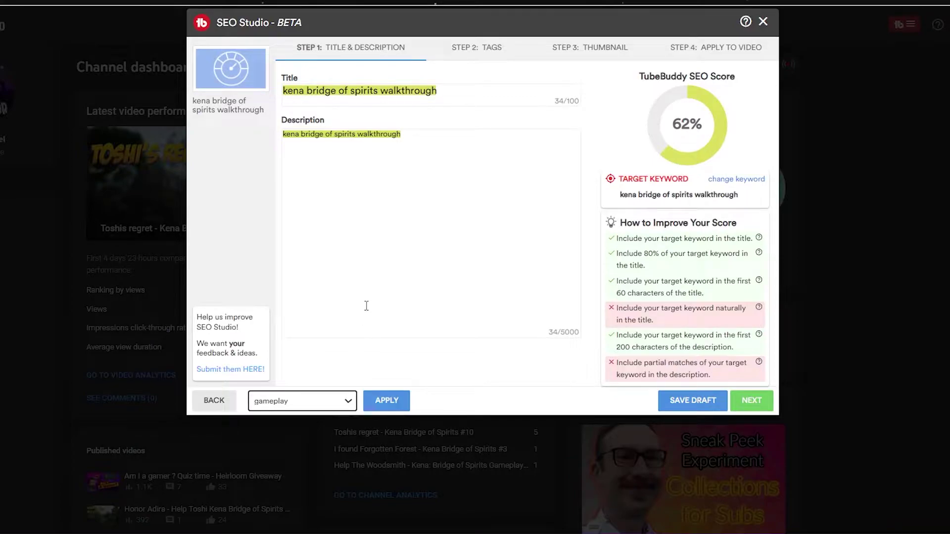
Go to Settings > Upload defaults and select the 98-character default title text
click(366, 305)
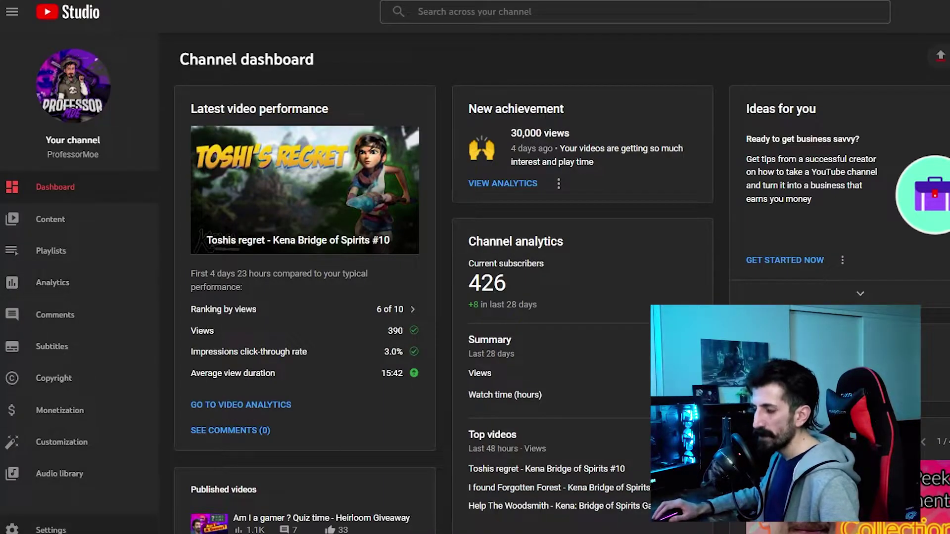
click(70, 529)
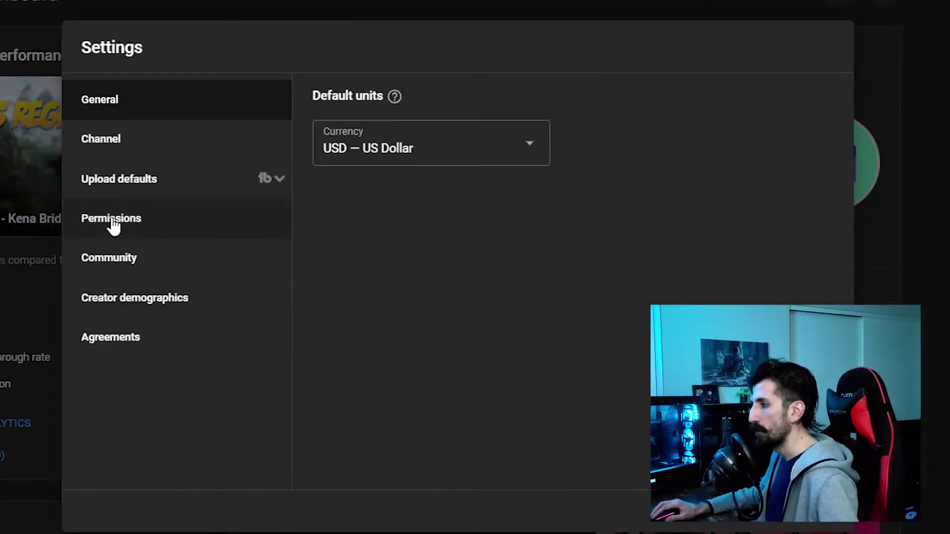
click(139, 190)
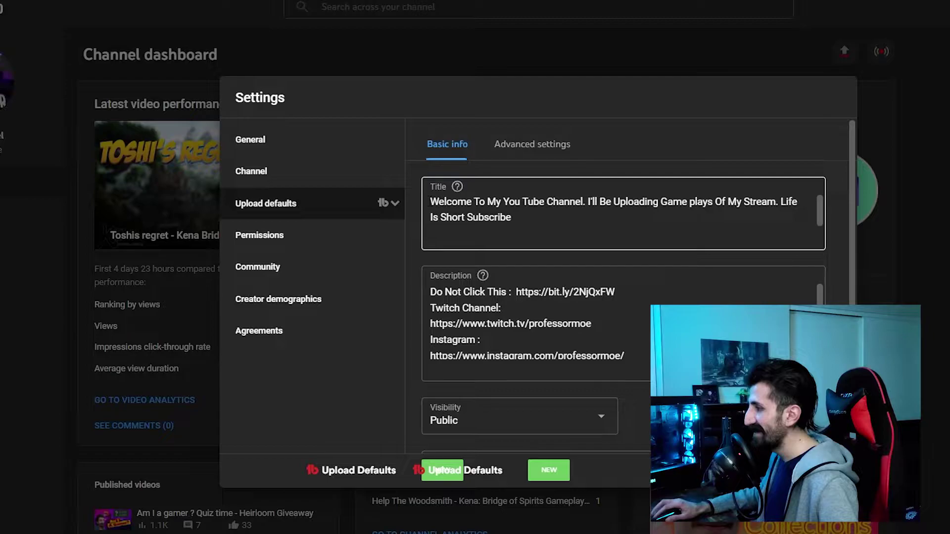
drag(430, 201, 547, 236)
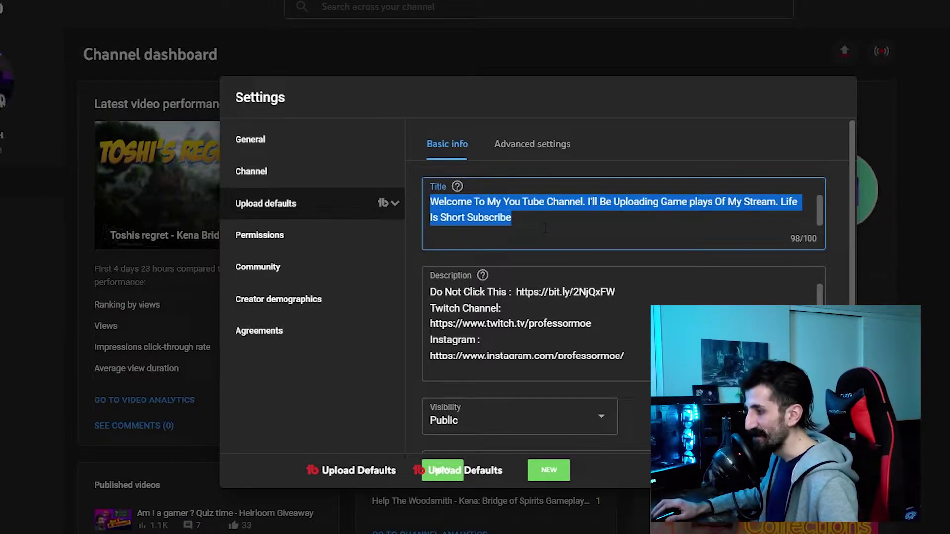
Replace the long default upload title with 'YouTube 101'
click(546, 227)
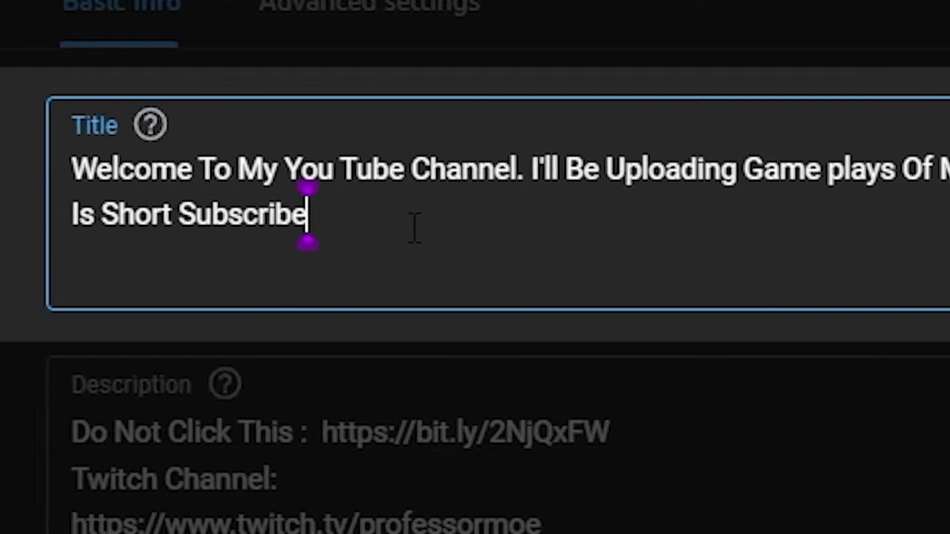
triple_click(509, 230)
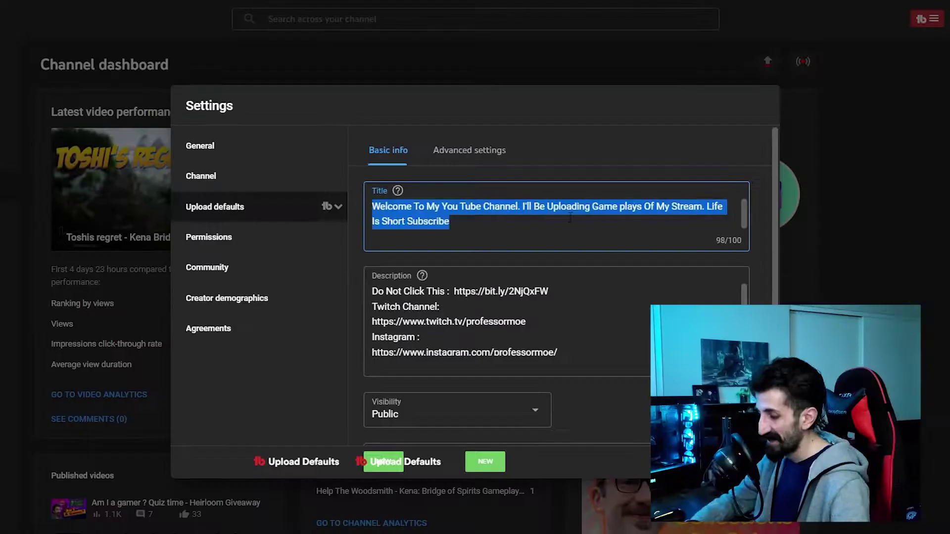
key(BackSpace)
text(Yo)
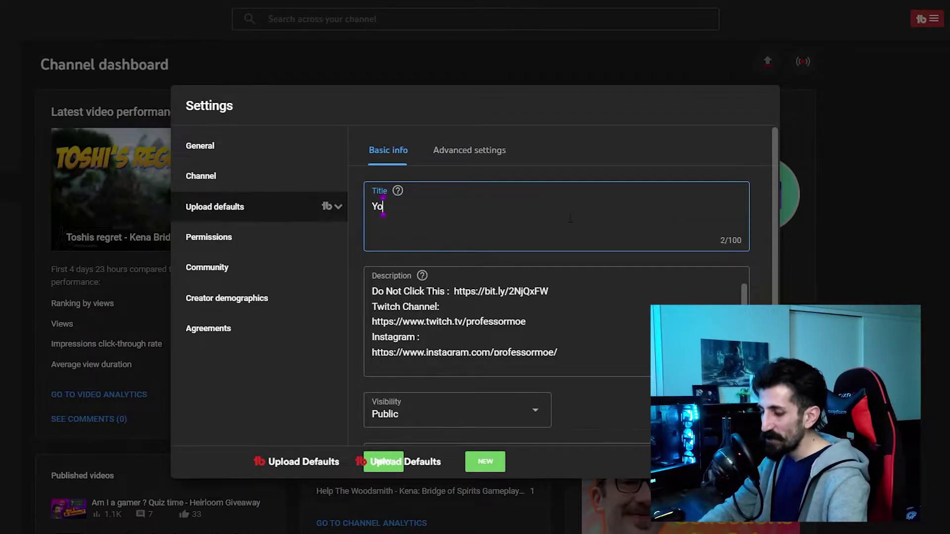
text(uTube 101)
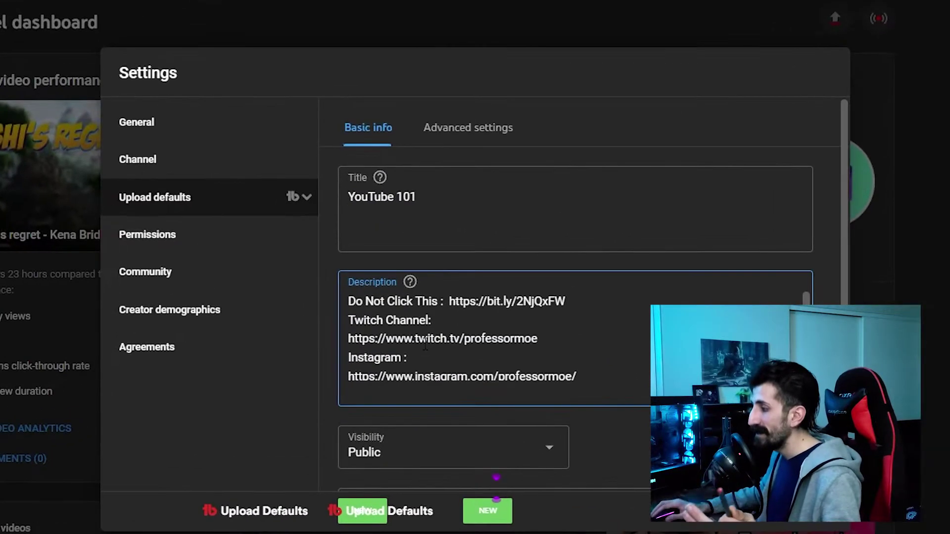
Scroll down and look over the social-links default description
scroll(475, 341, down, 3)
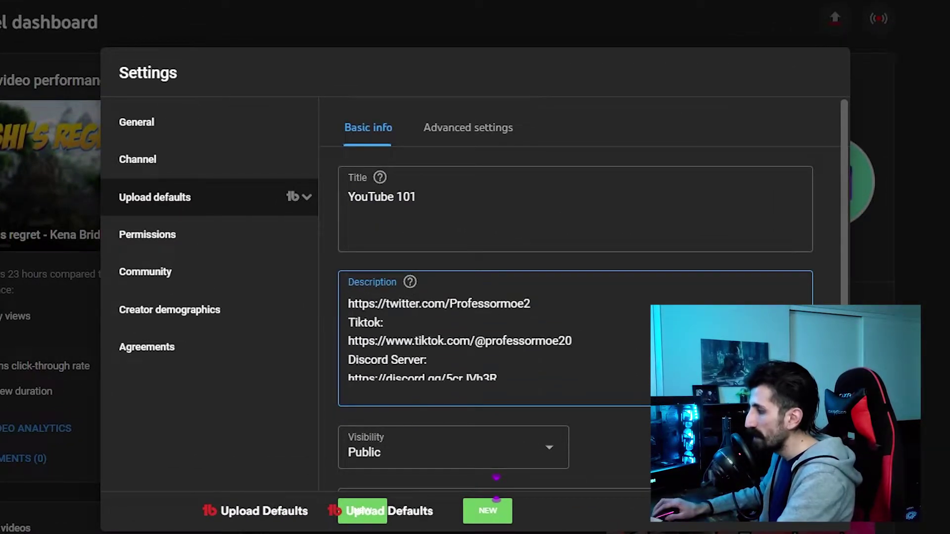
scroll(619, 336, down, 1)
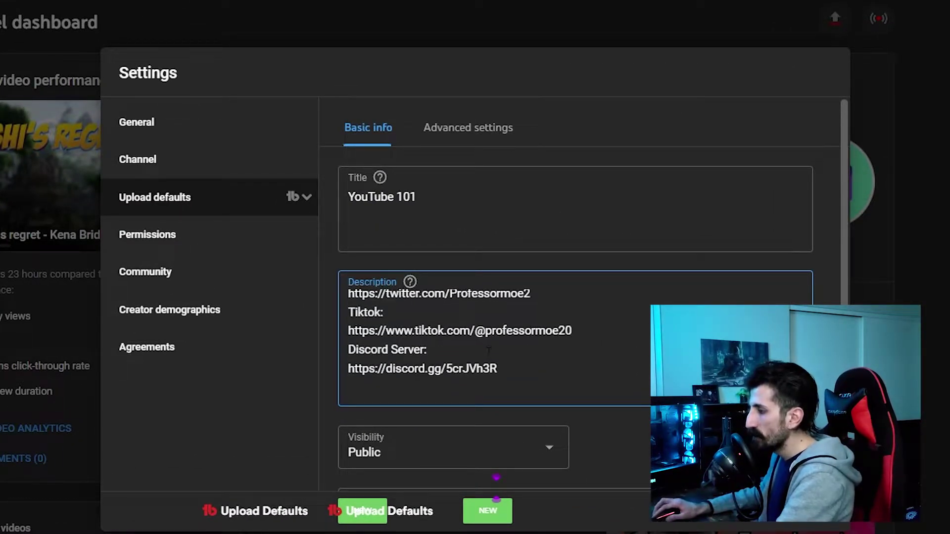
drag(539, 371, 303, 298)
click(650, 338)
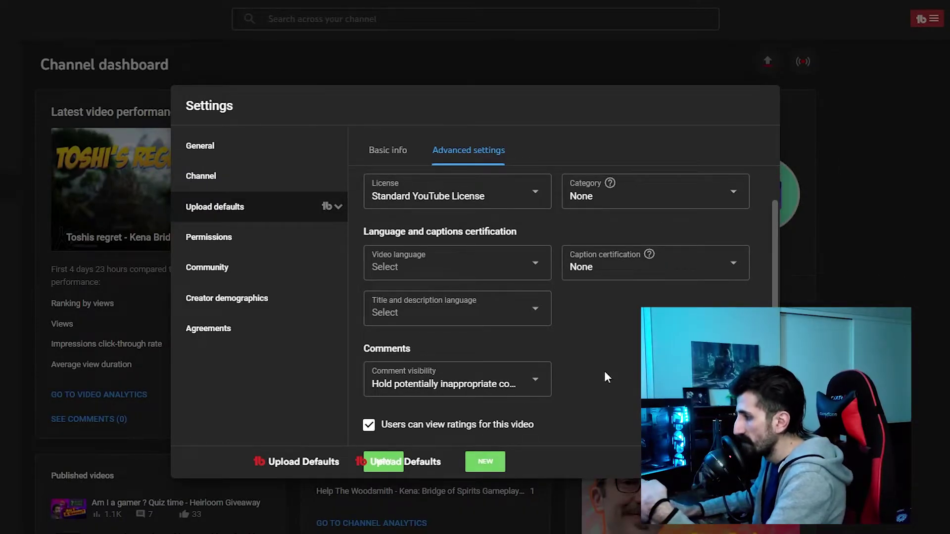
Set default video language to English (United States) and category to Entertainment
click(448, 272)
scroll(434, 355, down, 9)
scroll(474, 455, down, 8)
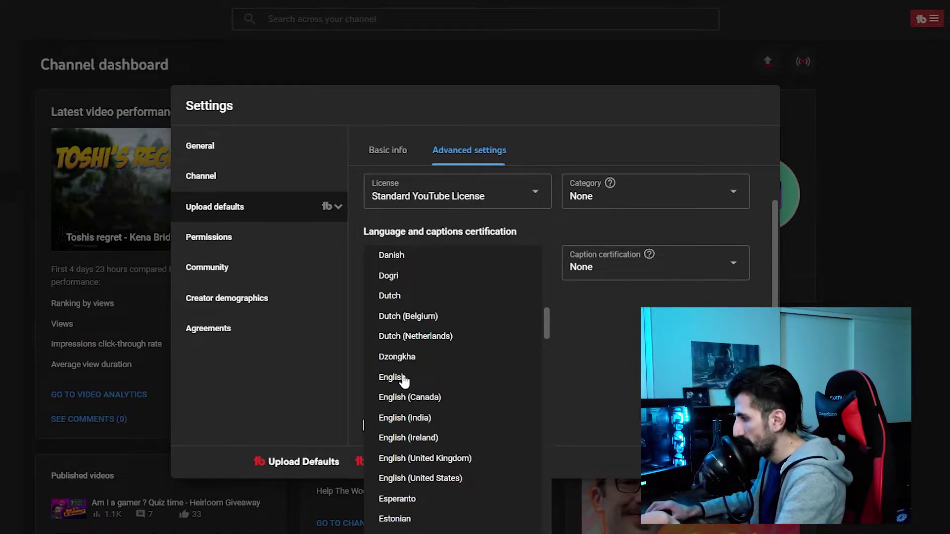
click(444, 480)
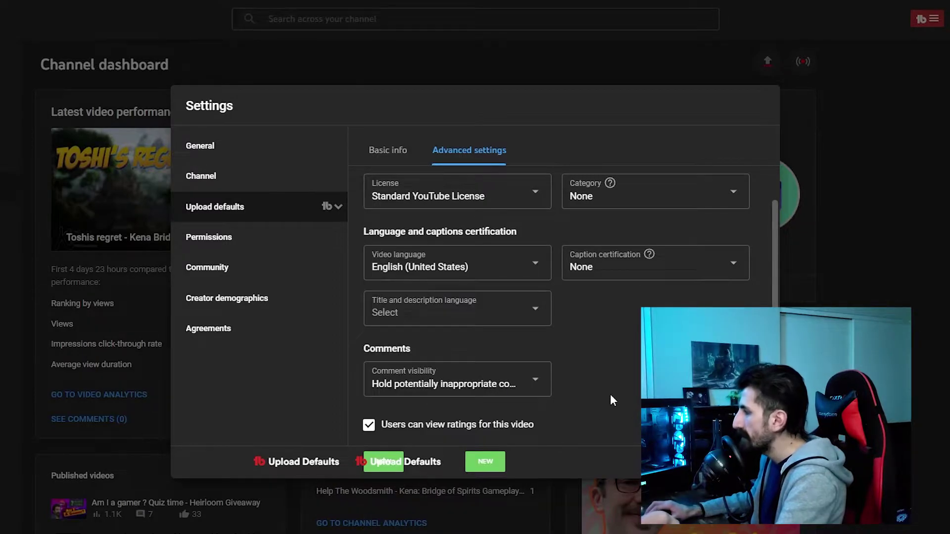
click(700, 184)
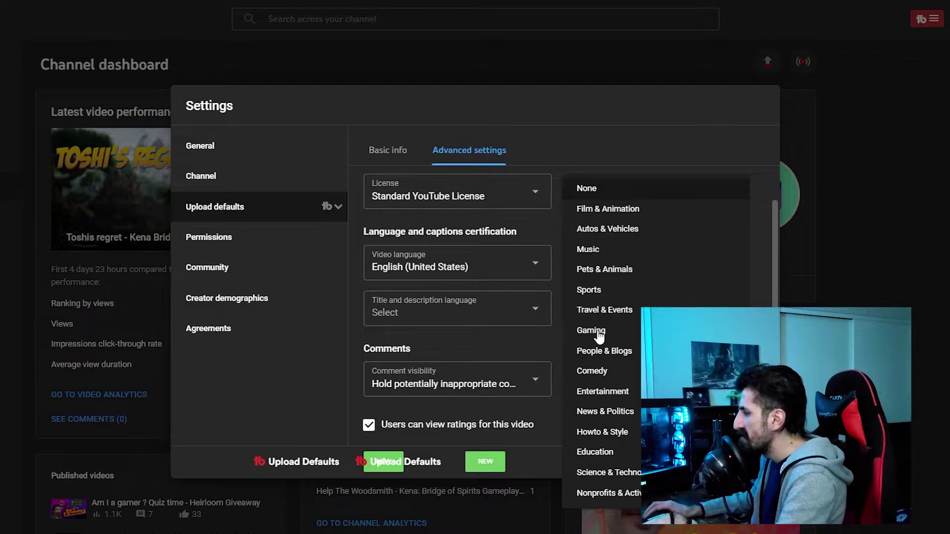
click(626, 392)
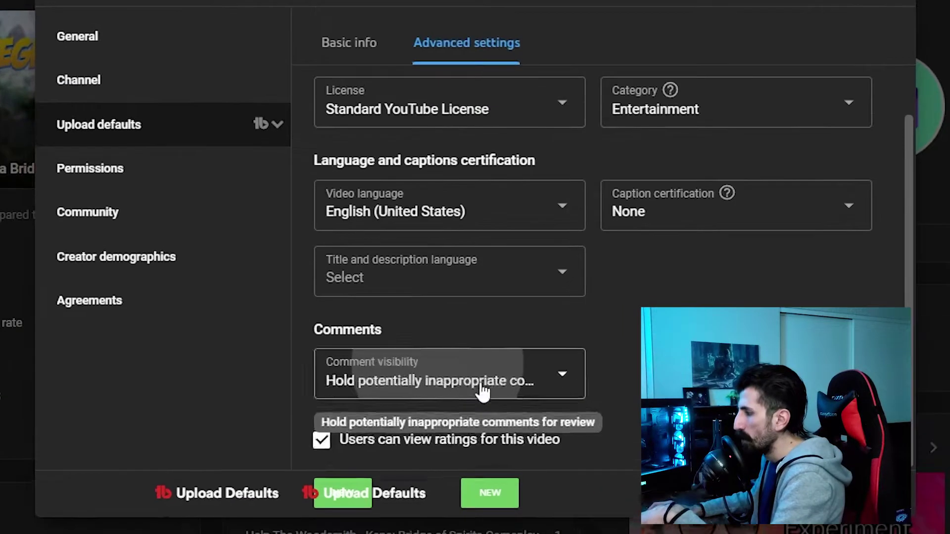
click(480, 389)
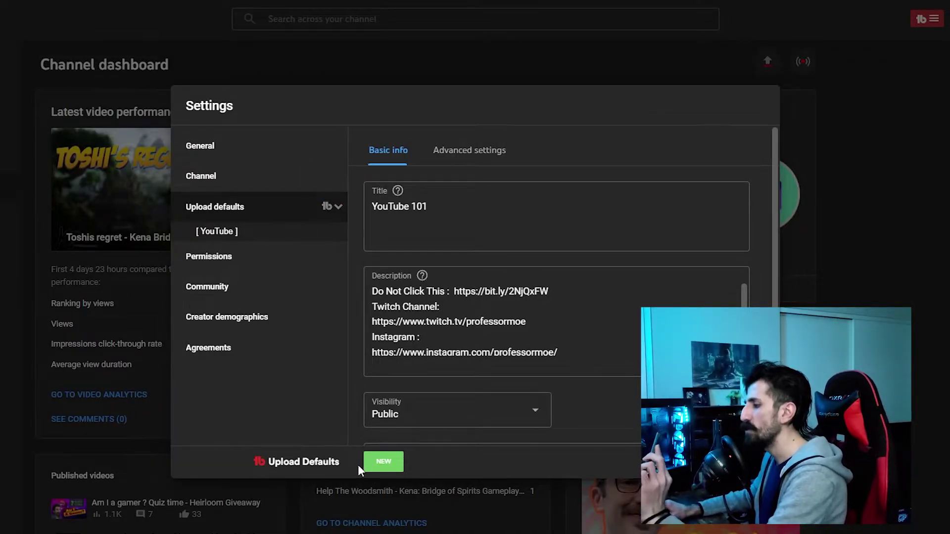
Create a TubeBuddy profile named 'gameplay' with the title 'Kena Bridge of Spirits'
click(396, 468)
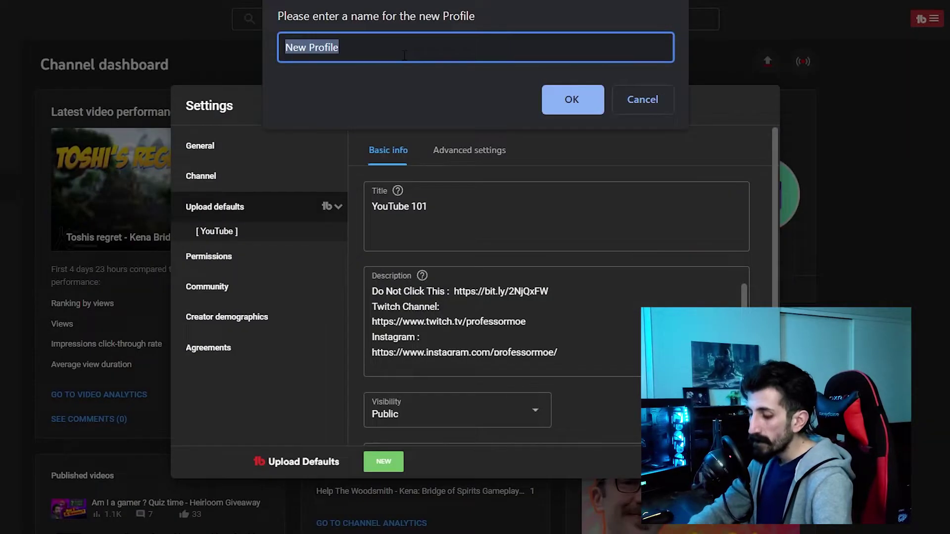
text(gameplay)
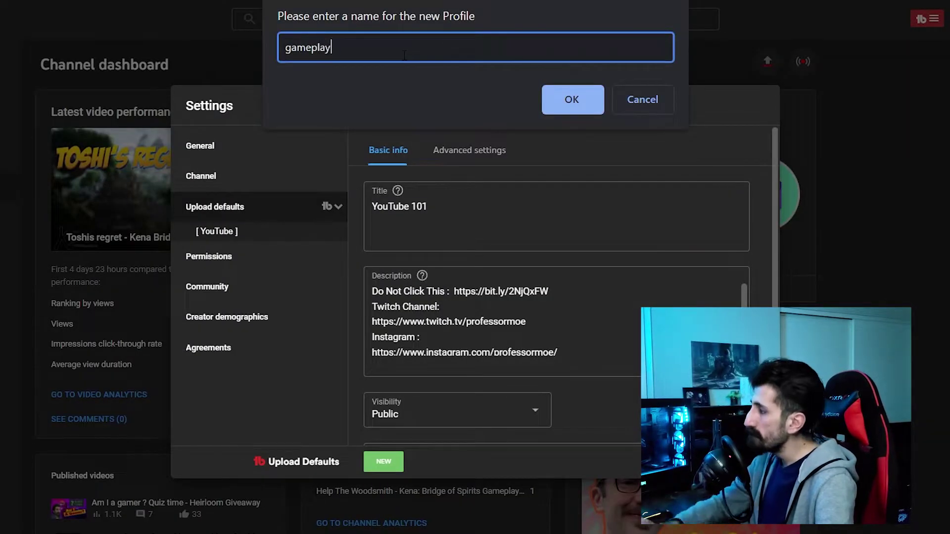
click(573, 99)
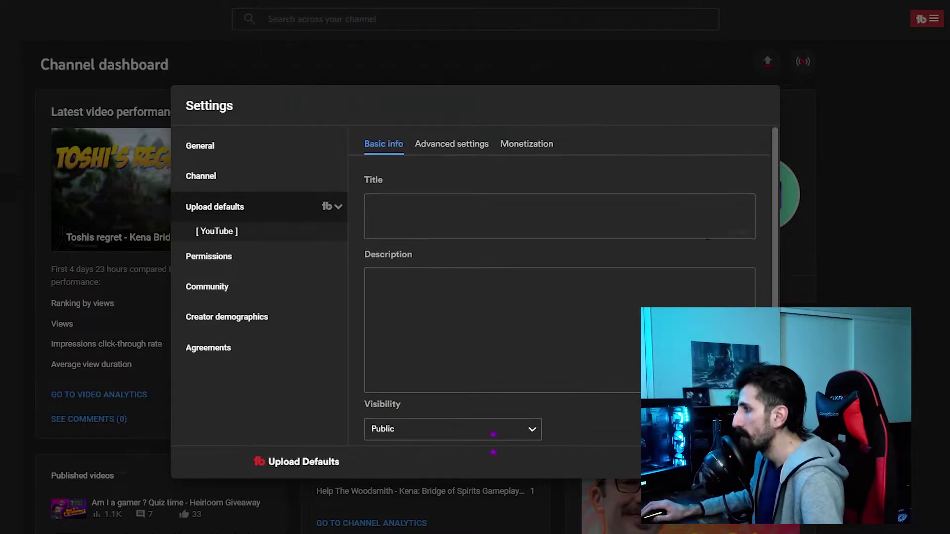
click(383, 203)
text(Kena )
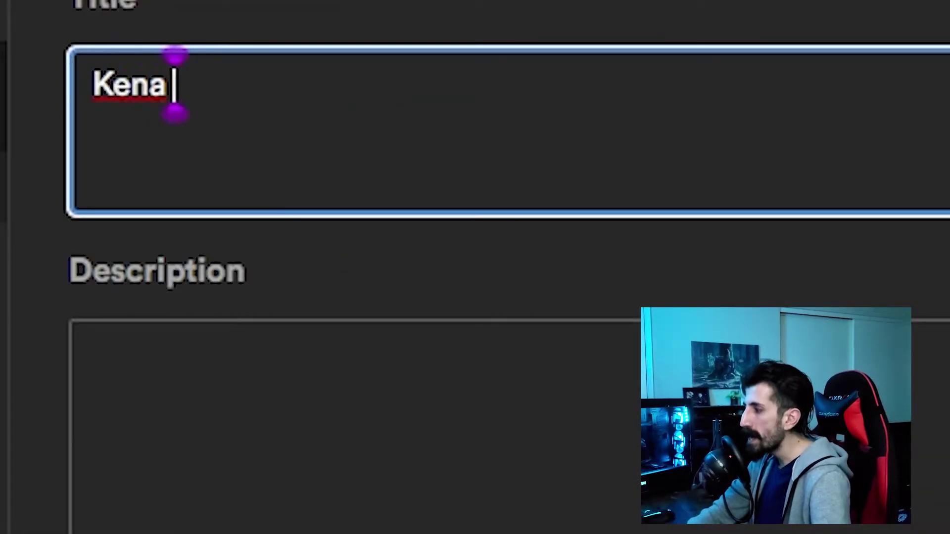
text(Bridge of Spirits)
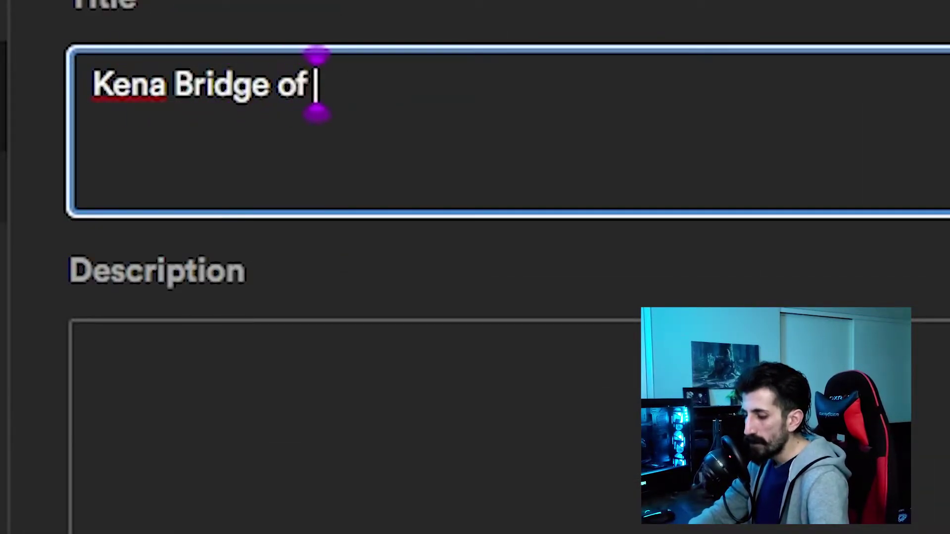
key(Tab)
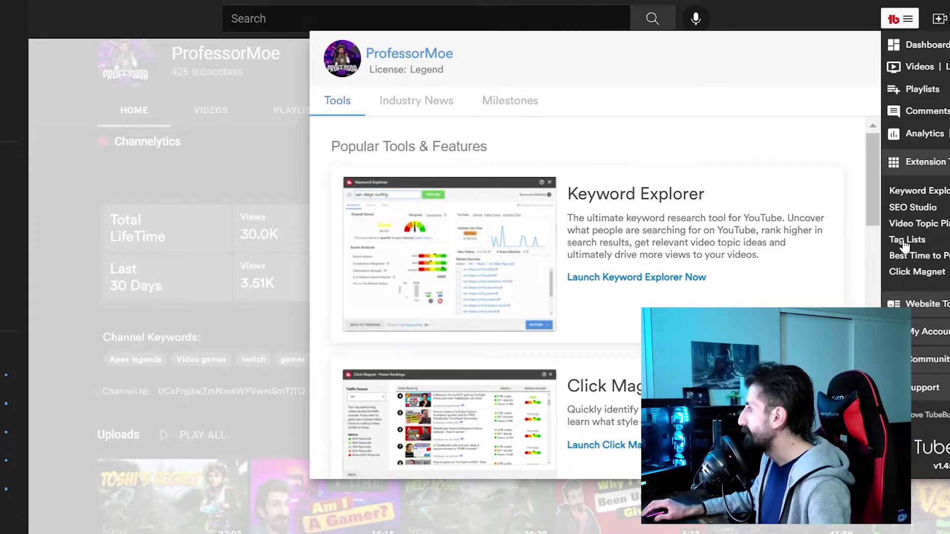
Copy the 15 tags from TubeBuddy's Kena tag list to the clipboard
click(906, 240)
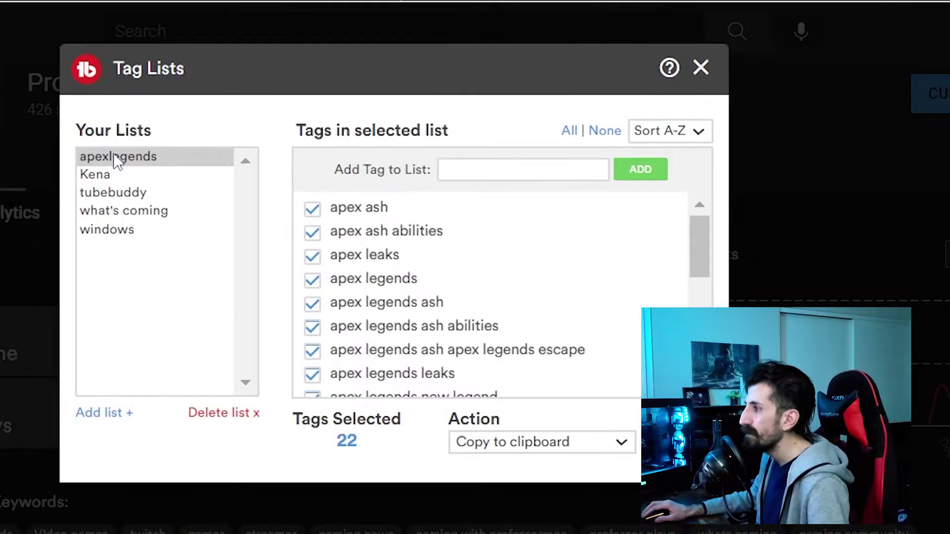
click(90, 177)
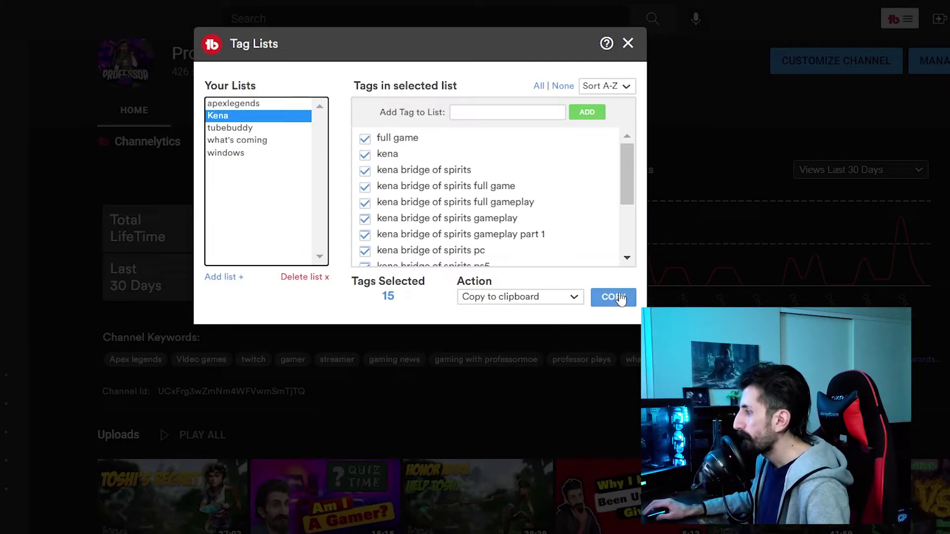
click(678, 440)
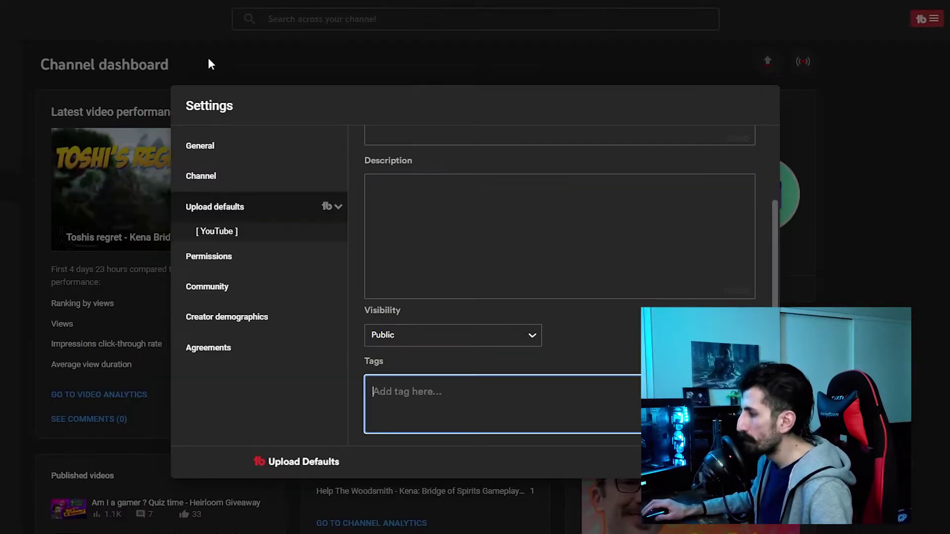
Paste the Kena tags into the gameplay profile's Tags as chips and show Advanced settings
text(kena bridge of spirits walkthrough part 2)
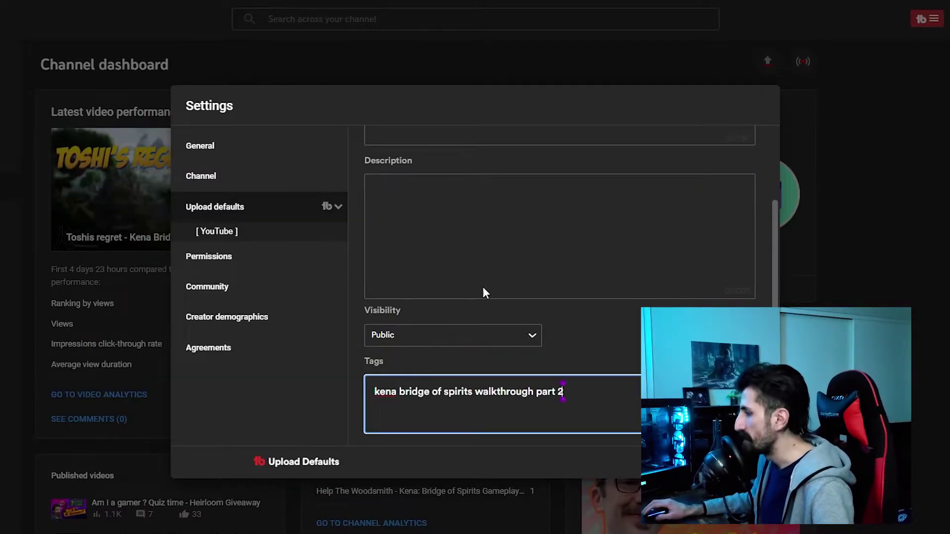
key(Return)
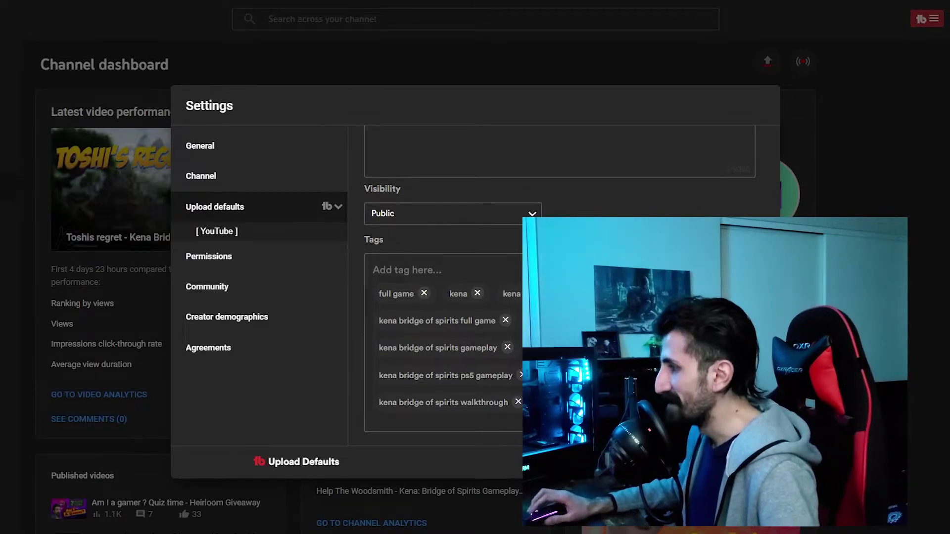
scroll(559, 287, up, 5)
click(446, 148)
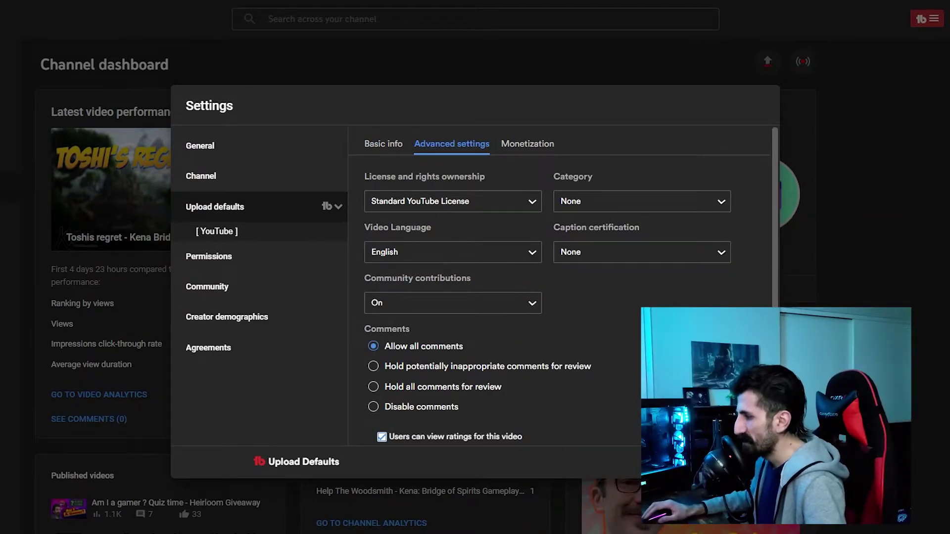
Hold potentially inappropriate comments for review, save the gameplay profile and acknowledge success
click(517, 133)
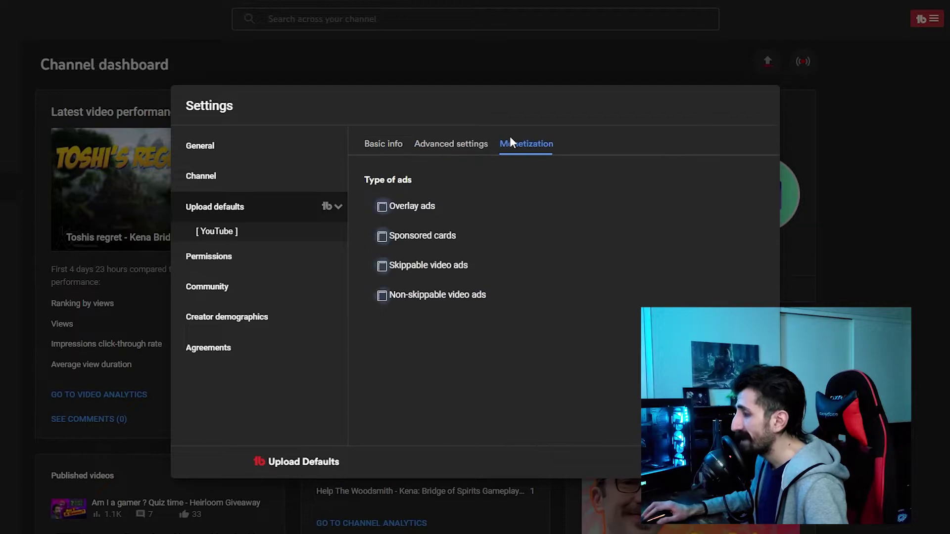
click(447, 143)
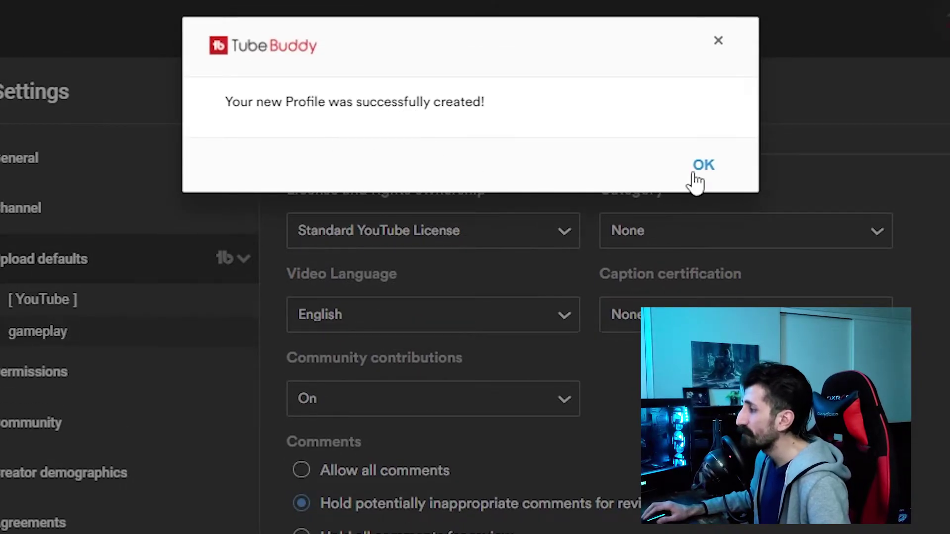
click(702, 166)
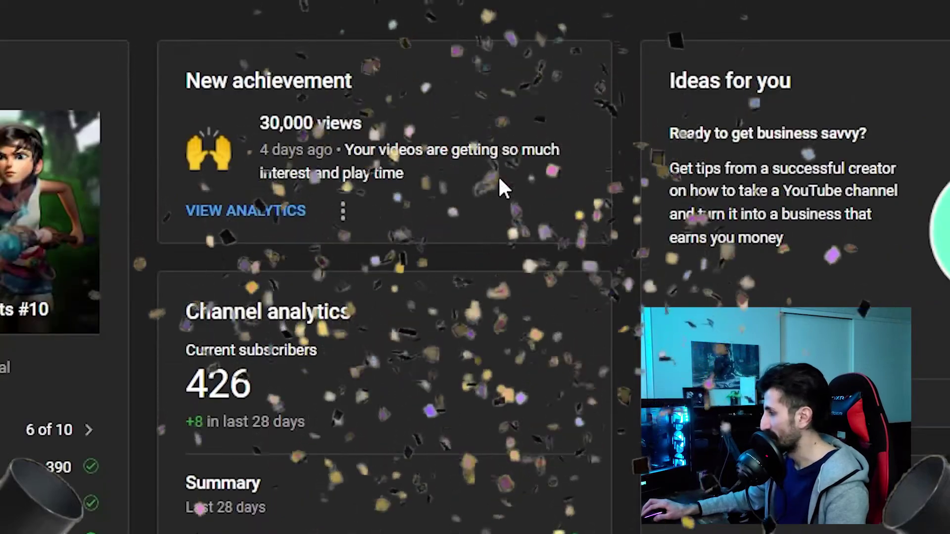
Scroll down the channel dashboard toward the Published videos section
scroll(498, 175, down, 3)
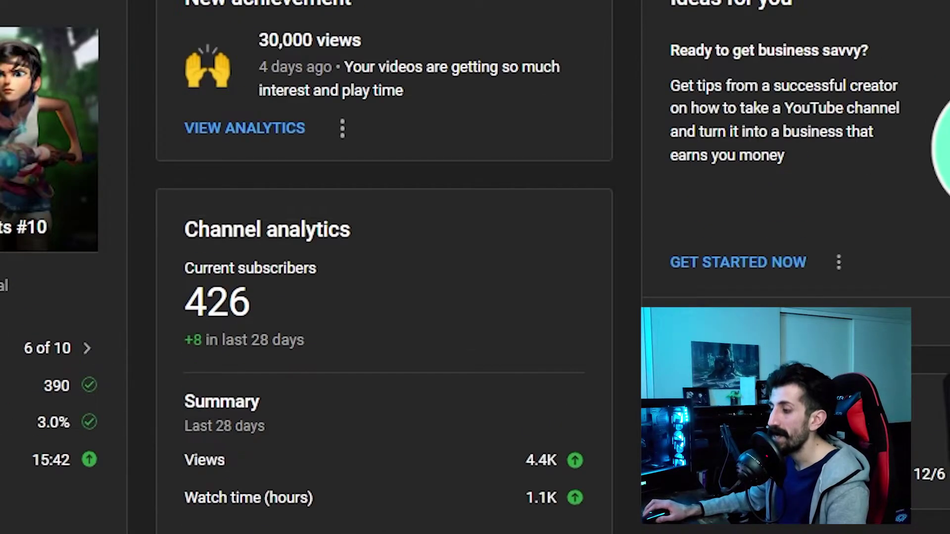
scroll(135, 160, down, 5)
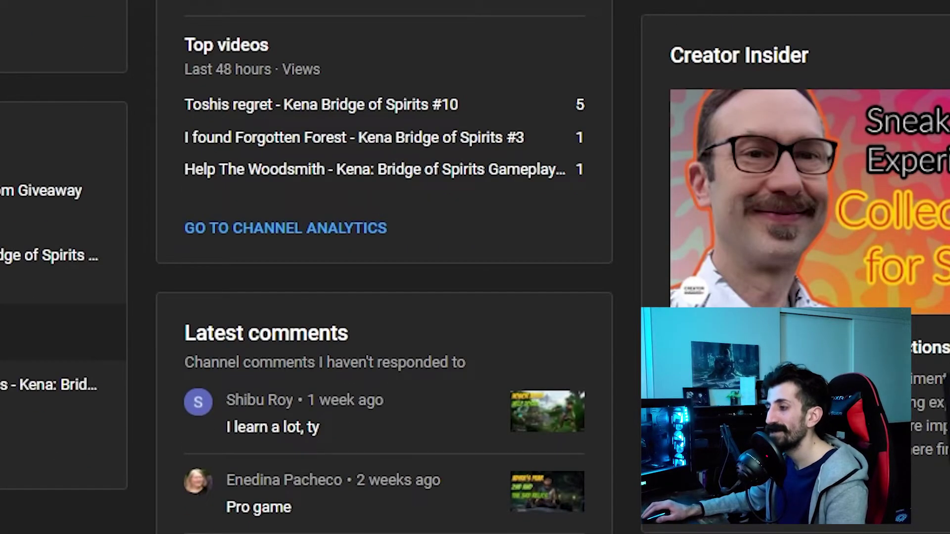